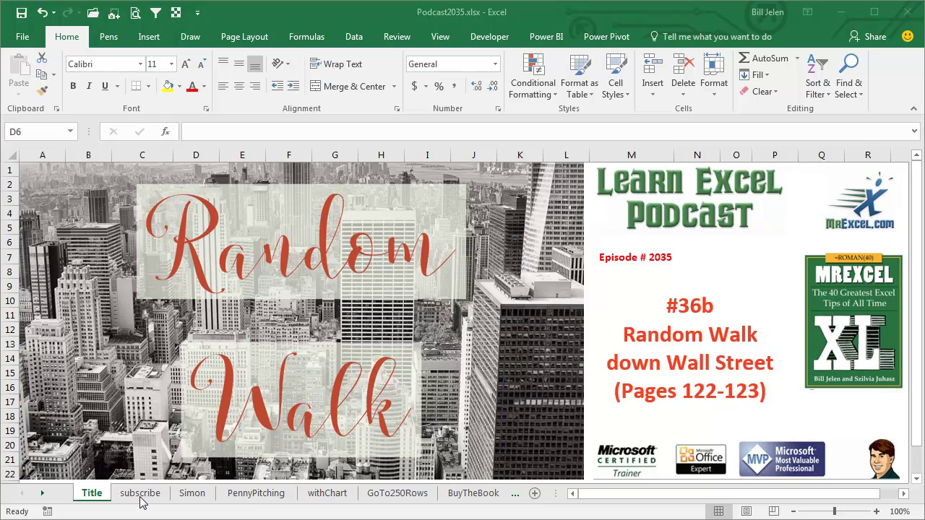
View the subscribe and Simon sheets.
left_click(140, 499)
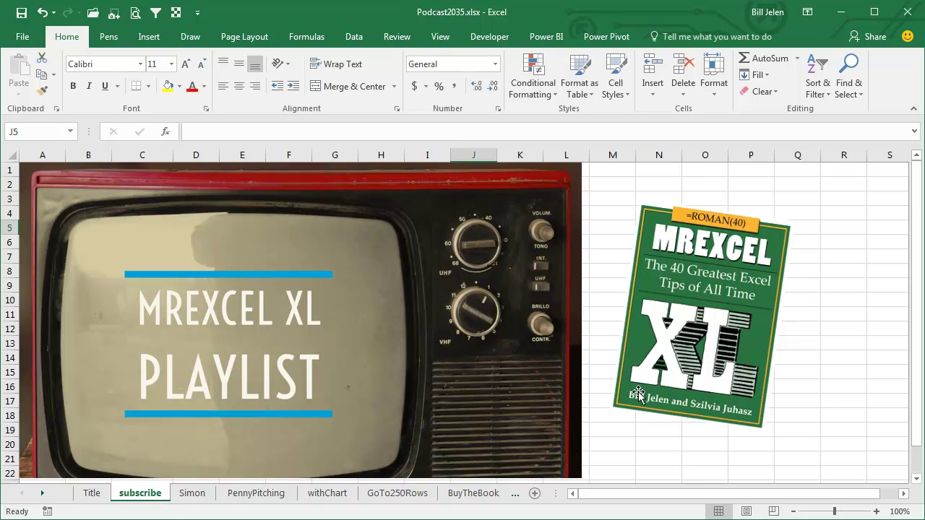
left_click(192, 494)
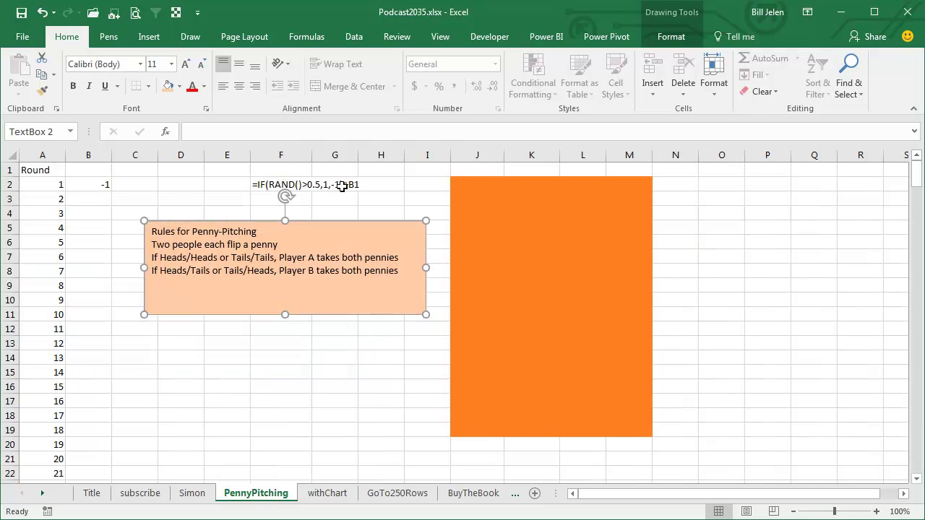
Fill the orange range J2:M19 on the PennyPitching sheet with the formula =RAND().
mouse_move(481, 187)
left_mouse_down()
mouse_move(624, 231)
mouse_move(617, 429)
mouse_move(627, 439)
left_mouse_up()
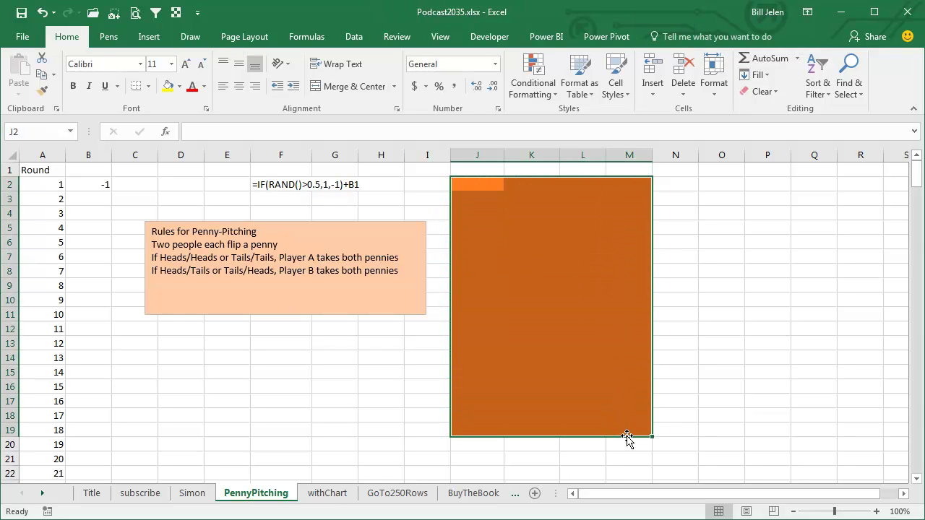
type("=rand()")
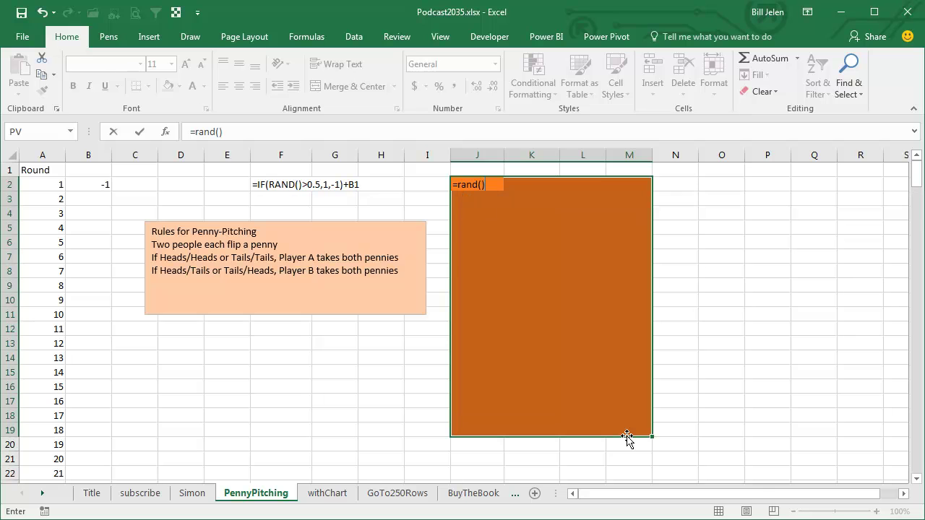
key("ctrl+Return")
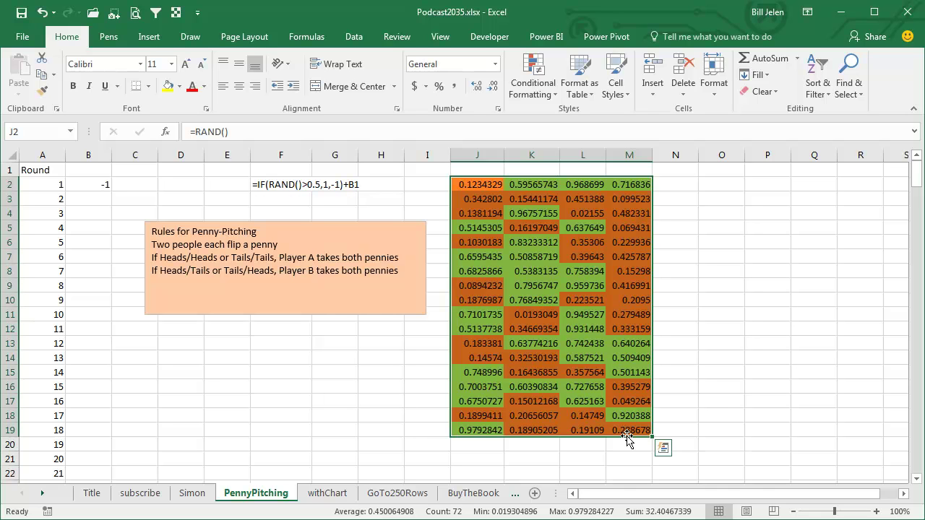
Recalculate the workbook four times to regenerate the random numbers in J2:M19.
left_click(307, 36)
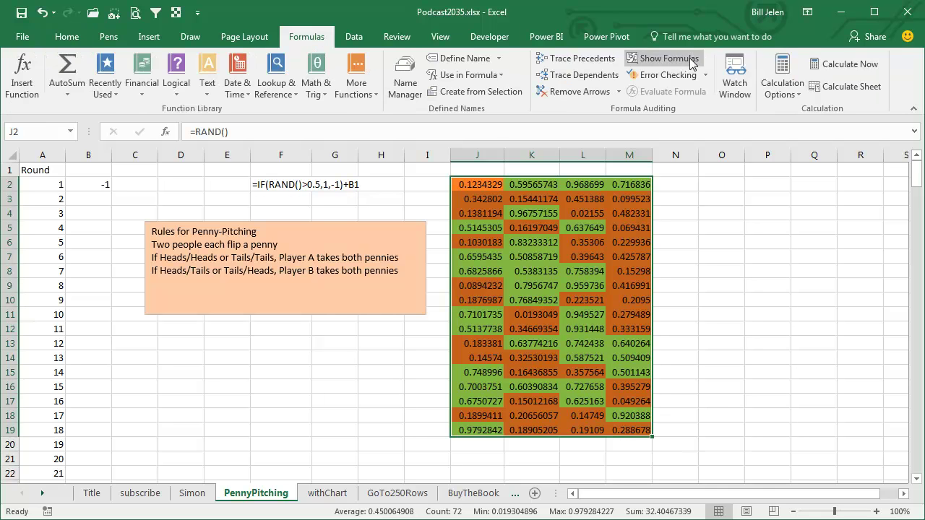
left_click(833, 66)
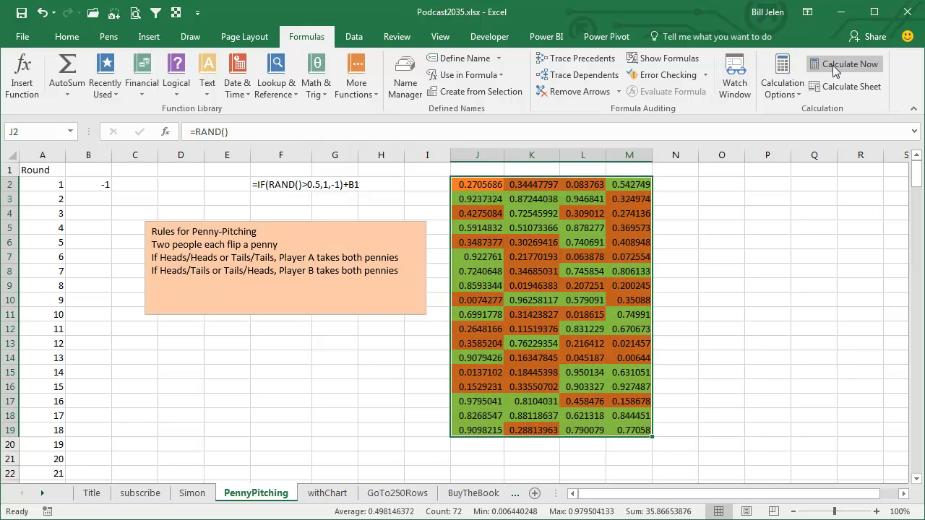
left_click(834, 67)
left_click(834, 67)
left_click(835, 67)
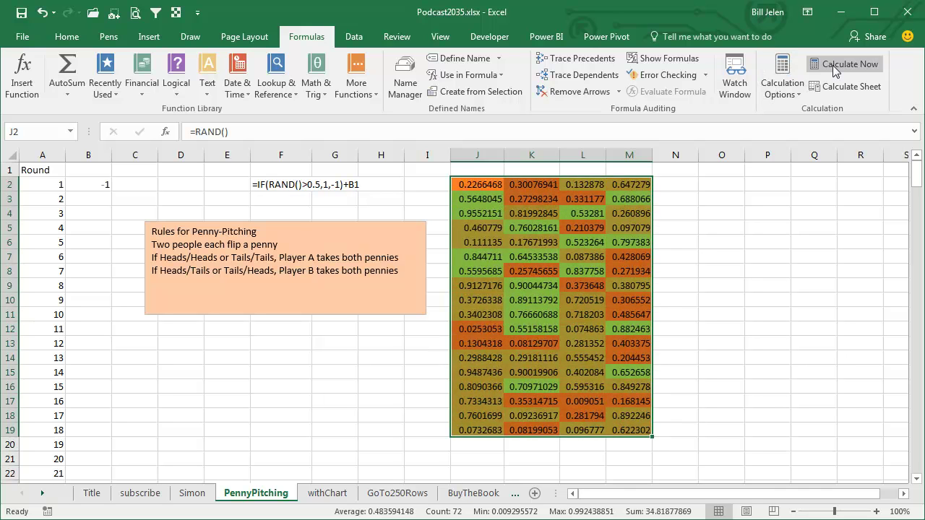
Copy the formula =IF(RAND()>0.5,1,-1)+B1 from B2 down column B through round 25.
left_click(101, 186)
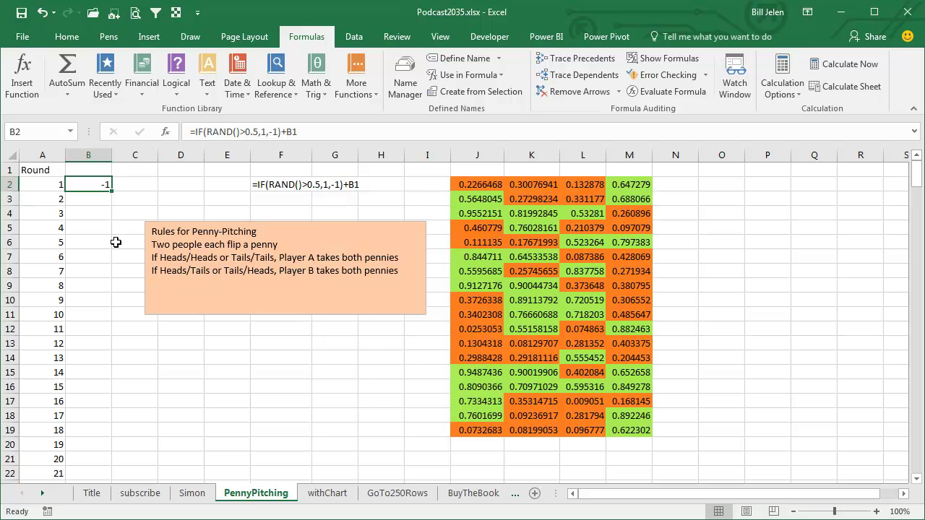
key("F2")
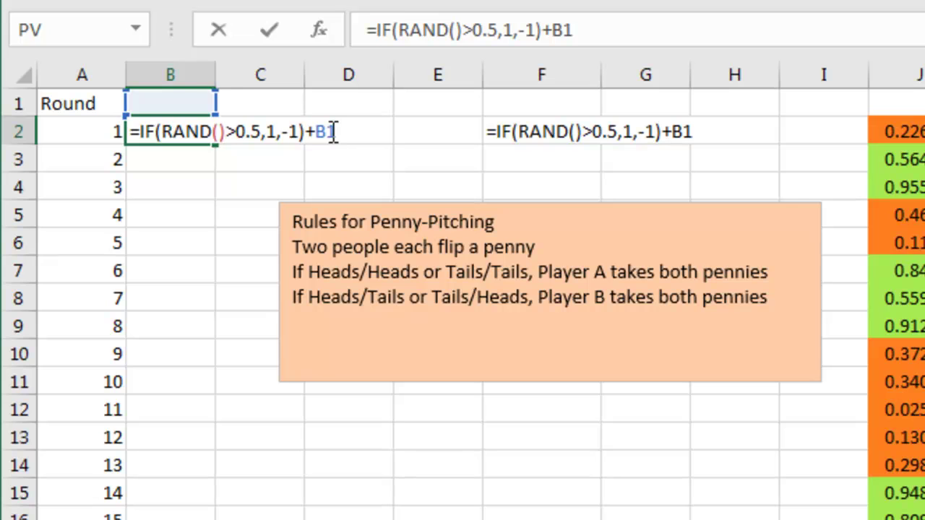
key("ctrl+Return")
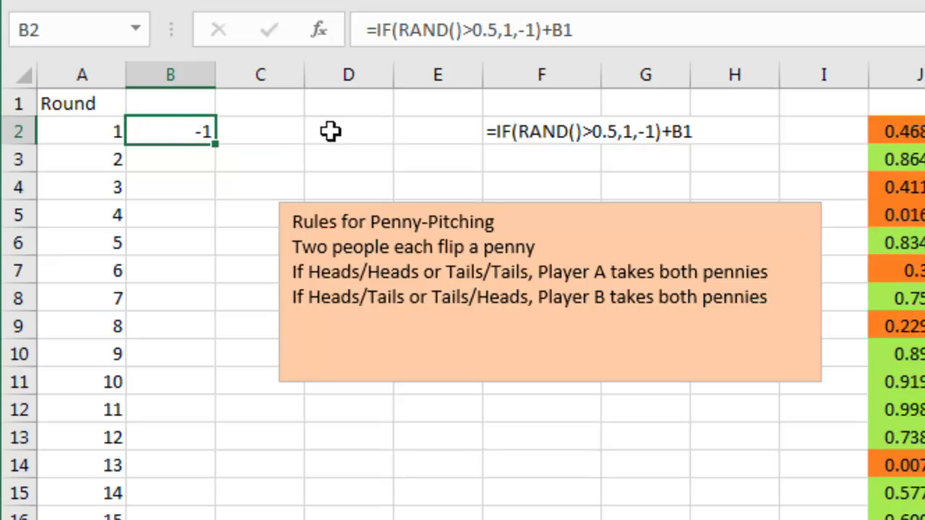
double_click(220, 145)
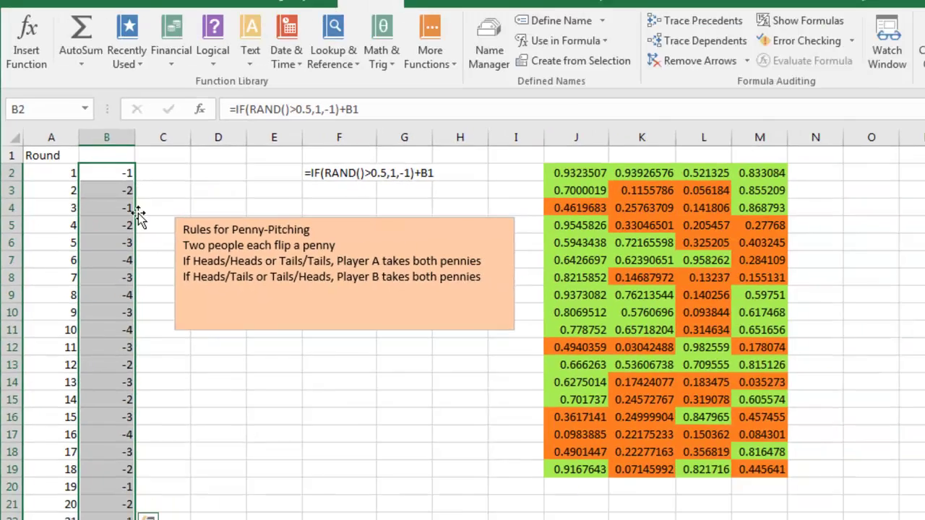
scroll(99, 256, "down", 4)
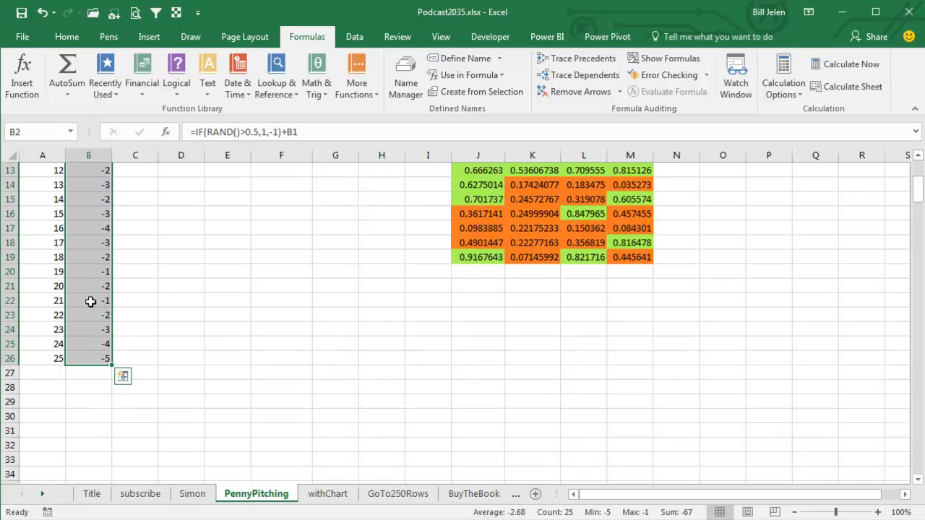
scroll(90, 302, "up", 4)
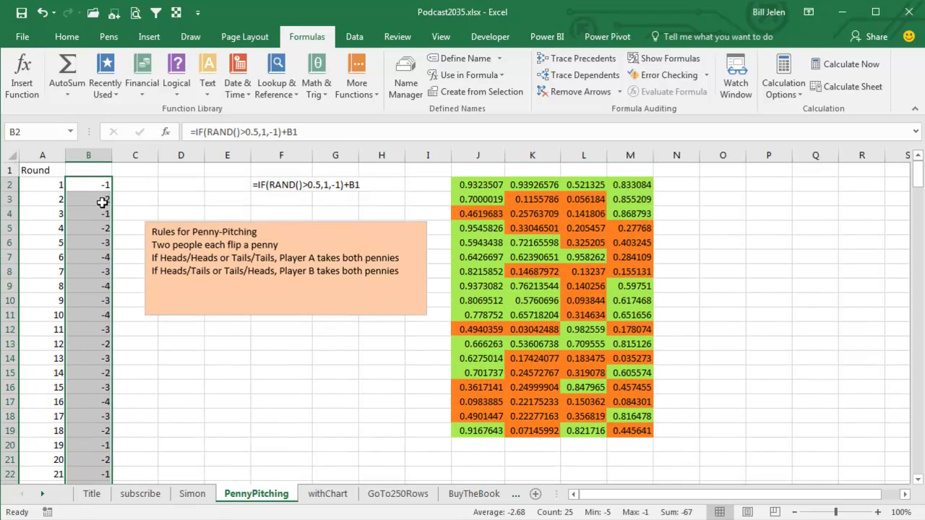
On the withChart sheet, recalculate three times to redraw the chart of 25 penny-pitching rounds.
key("ctrl+Page_Down")
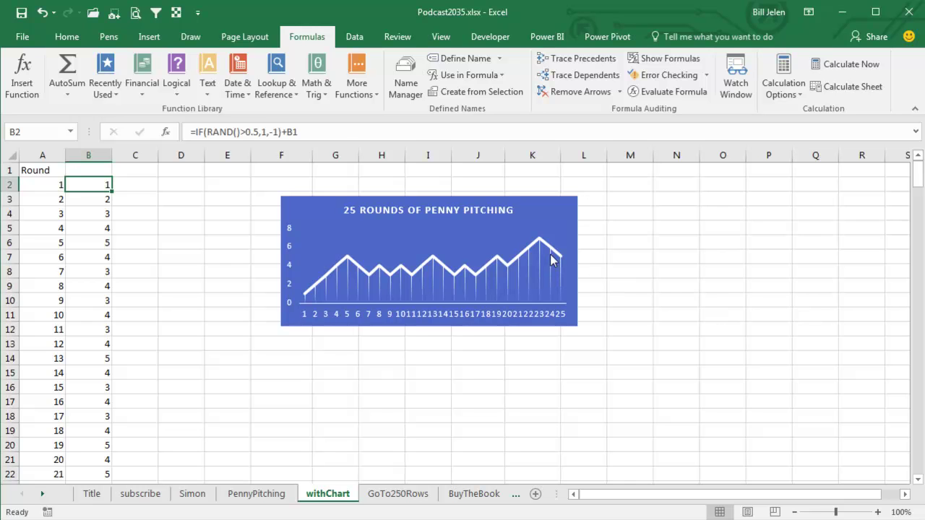
key("F9")
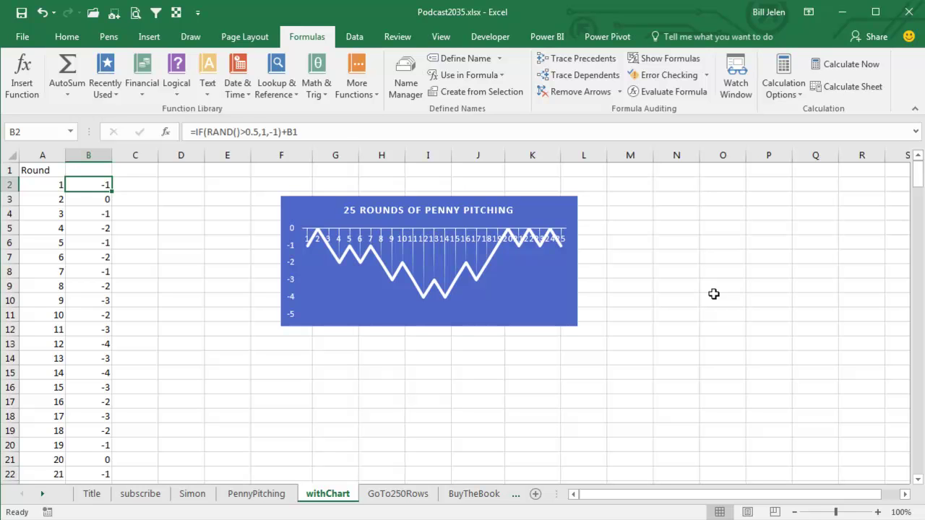
key("F9")
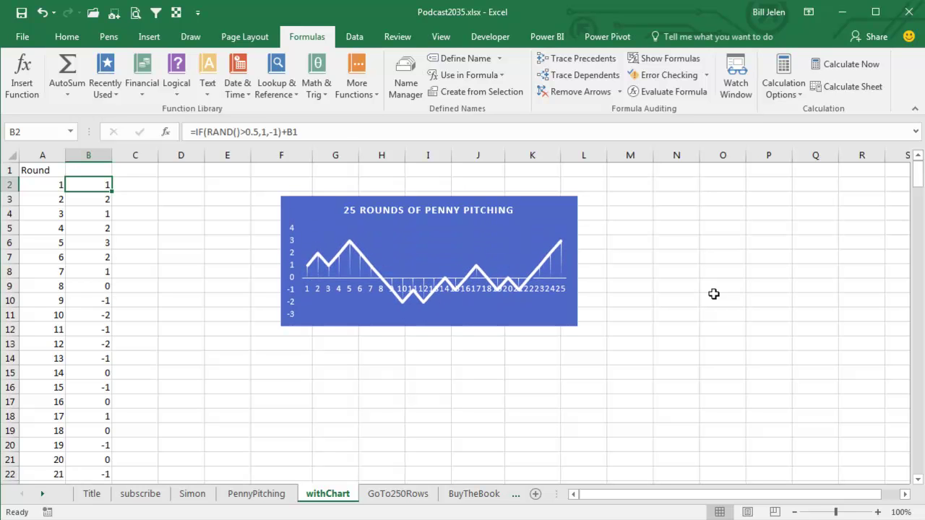
key("F9")
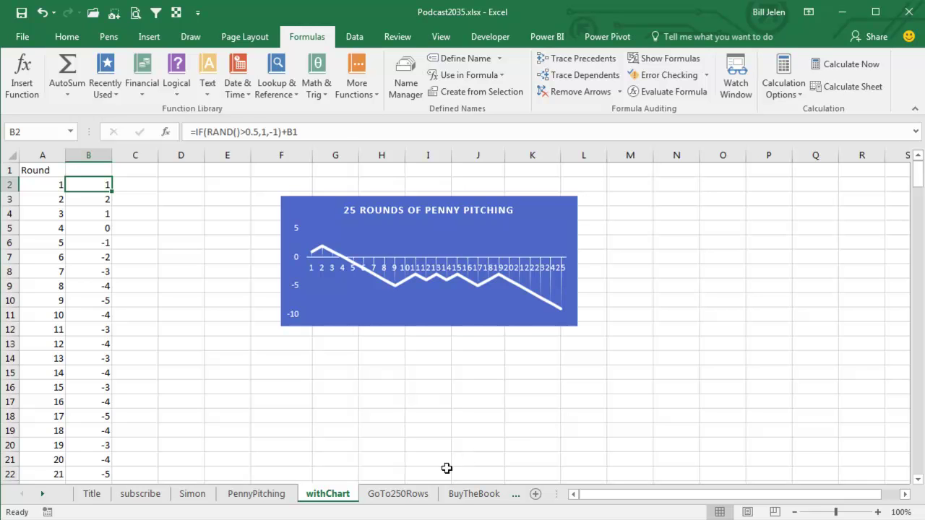
On the GoTo250Rows sheet, check how far the random-walk formula in column B extends.
left_click(416, 496)
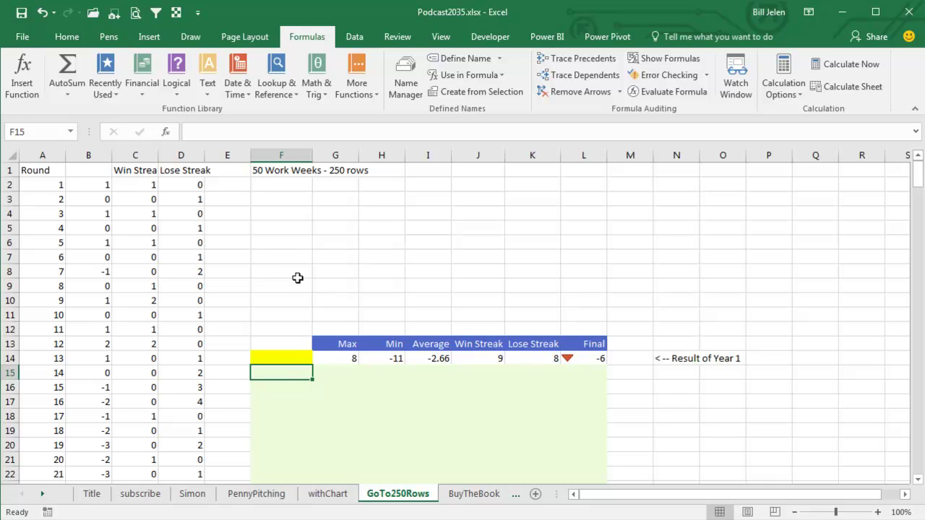
left_click(93, 189)
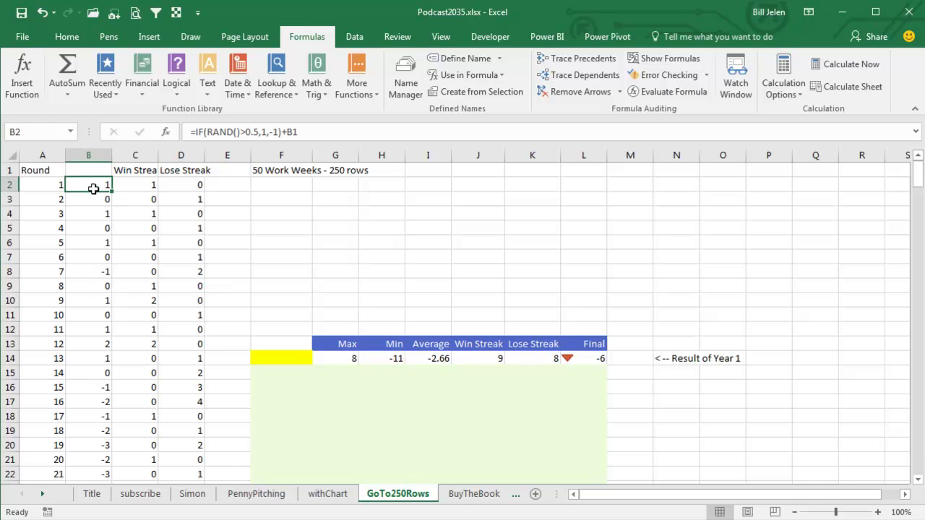
key("ctrl+Down")
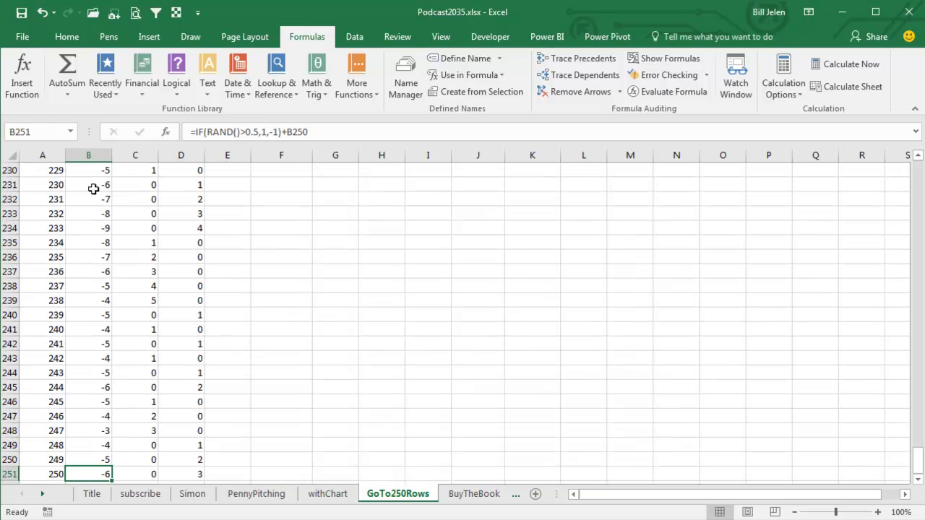
key("ctrl+Up")
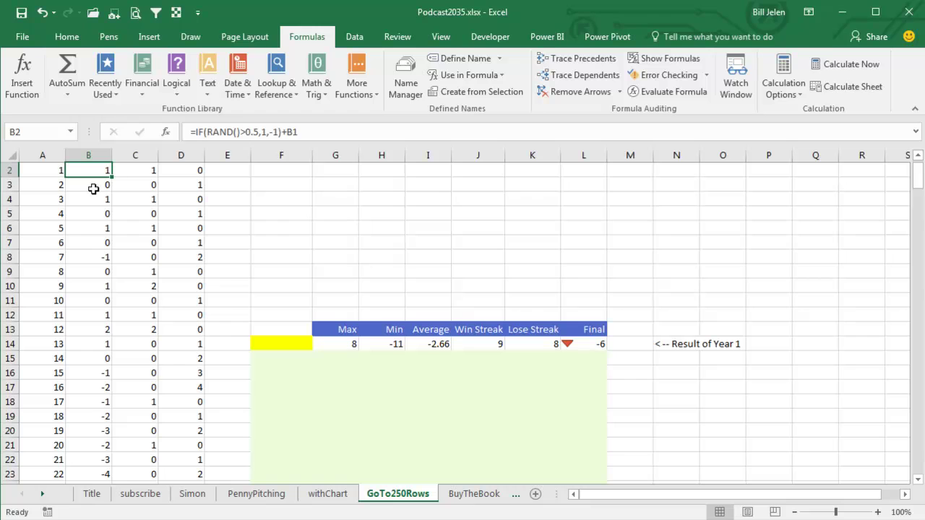
key("Up")
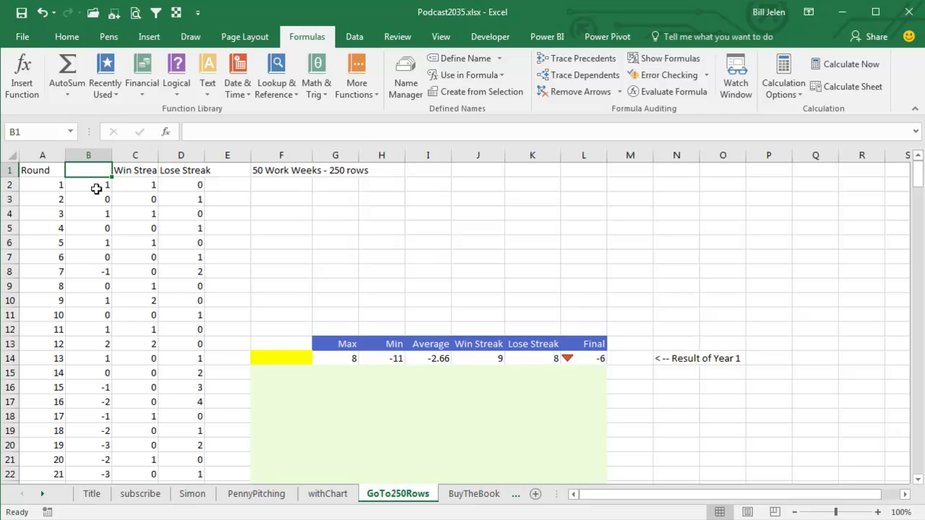
Inspect the row 14 formulas for Max, Min, Average, Win Streak and Lose Streak.
left_click(335, 357)
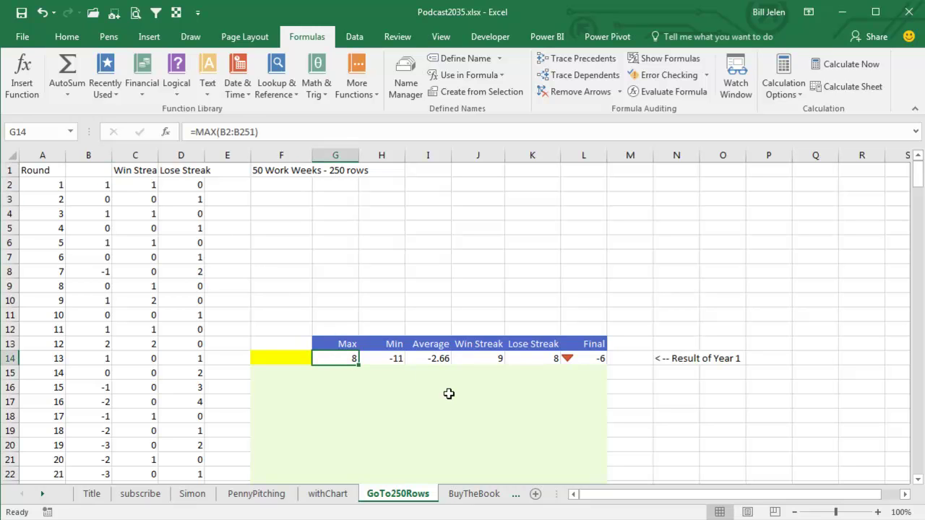
left_click(394, 360)
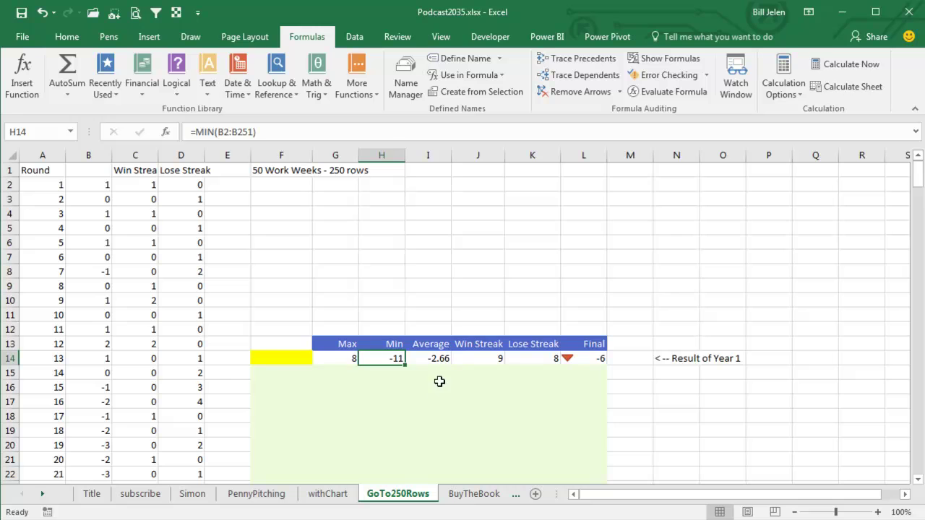
left_click(441, 360)
left_click(478, 360)
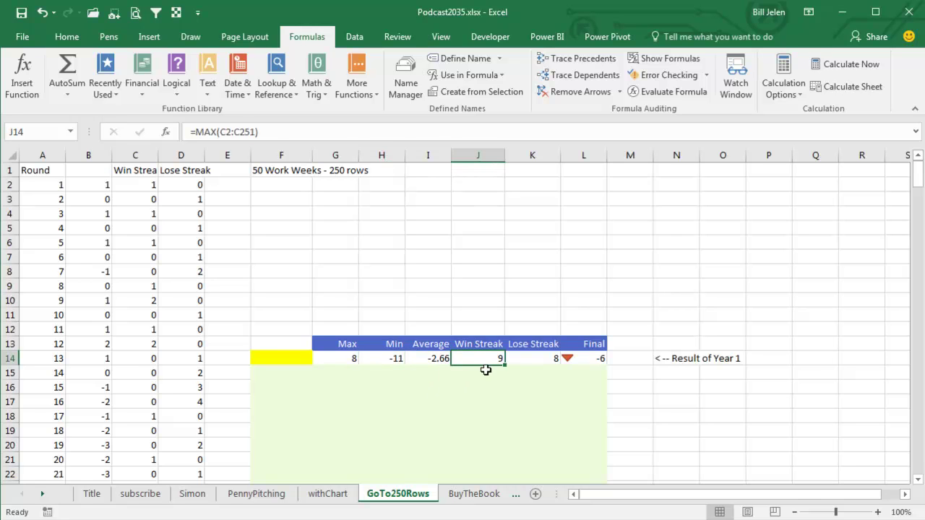
left_click(531, 361)
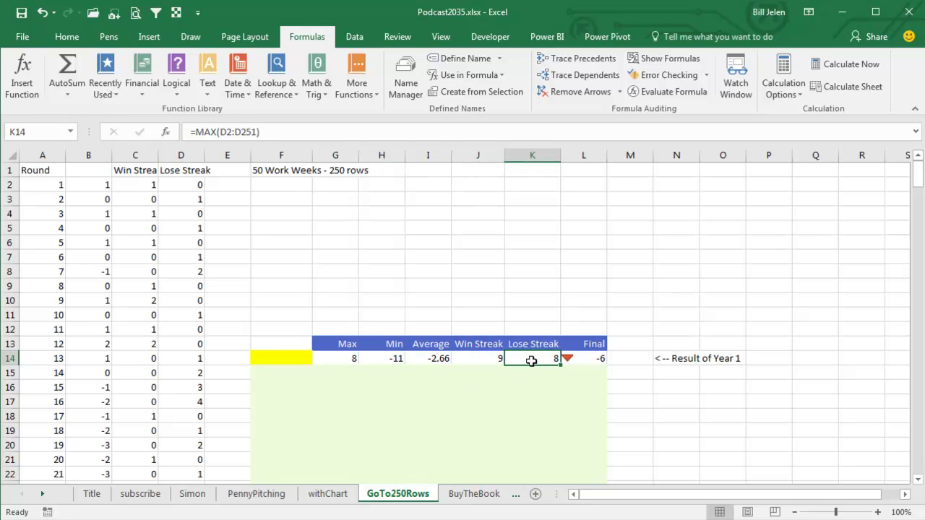
Create a what-if Data Table over F14:L44, leaving the row input cell blank and using blank cell J9 as the column input cell.
left_click(286, 357)
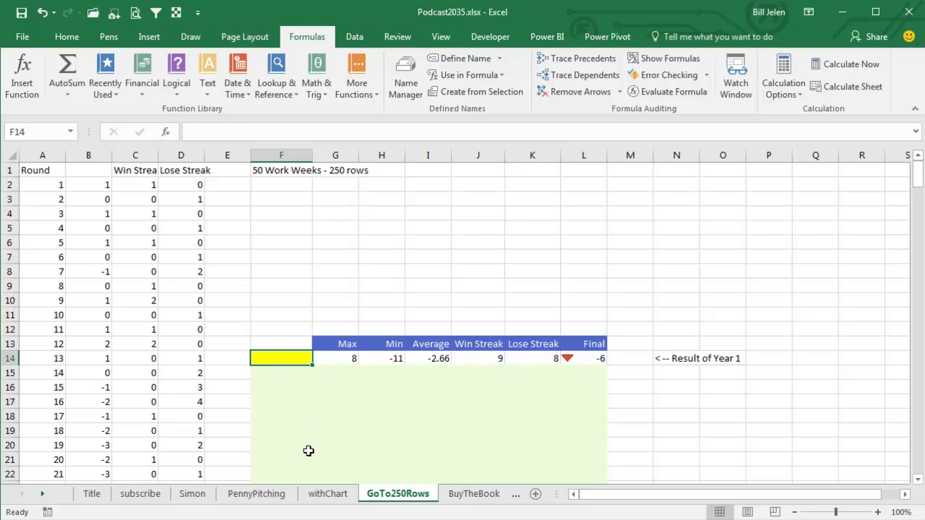
key("shift+Right")
key("shift+Right")
key("shift+Right")
key("shift+Right")
key("shift+Right")
key("shift+Right")
key("shift+Down")
key("shift+Down")
key("shift+Down")
key("shift+Down")
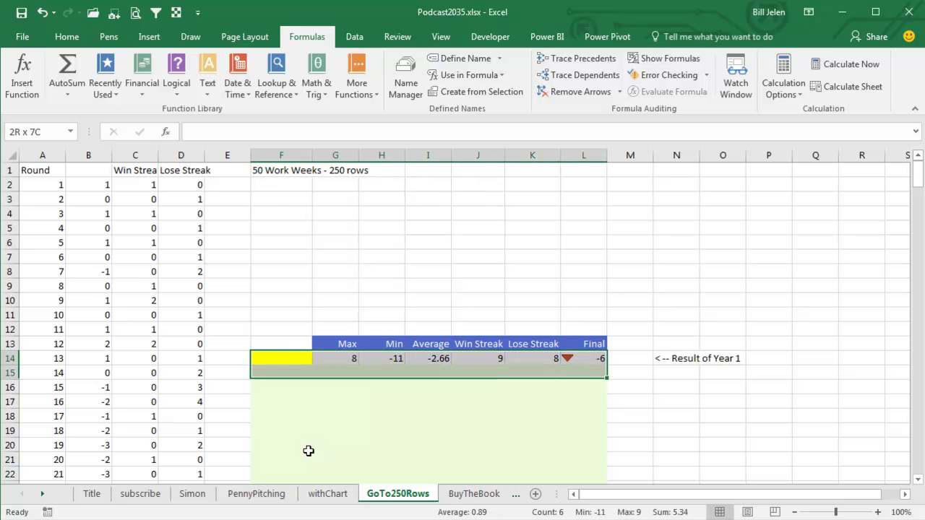
key("shift+Down")
key("shift+Down")
key("shift+Down")
key("shift+Down")
key("shift+Down")
key("shift+Down")
key("shift+Down")
key("shift+Down")
key("shift+Down")
key("shift+Down")
key("shift+Down")
key("shift+Down")
key("shift+Down")
key("shift+Down")
key("shift+Down")
key("shift+Down")
key("shift+Down")
key("shift+Down")
key("shift+Down")
key("shift+Down")
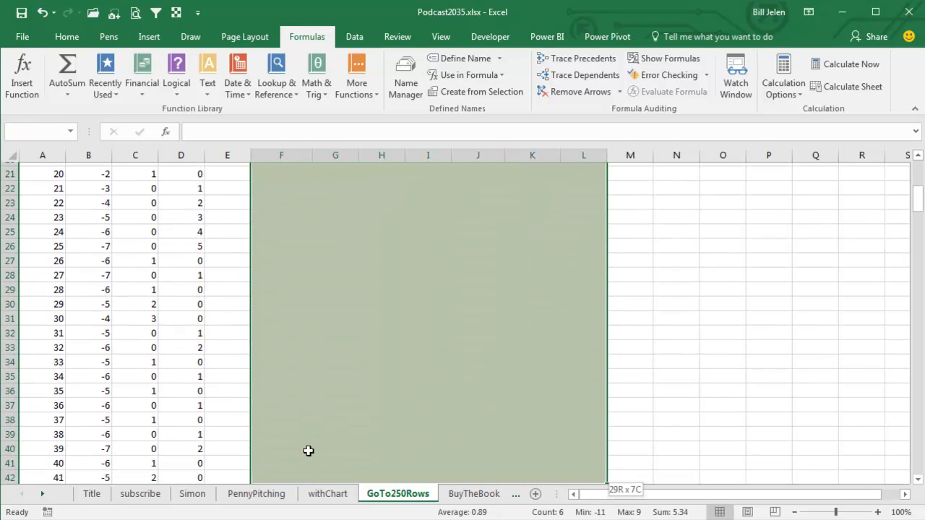
left_click_drag(308, 451, 309, 453)
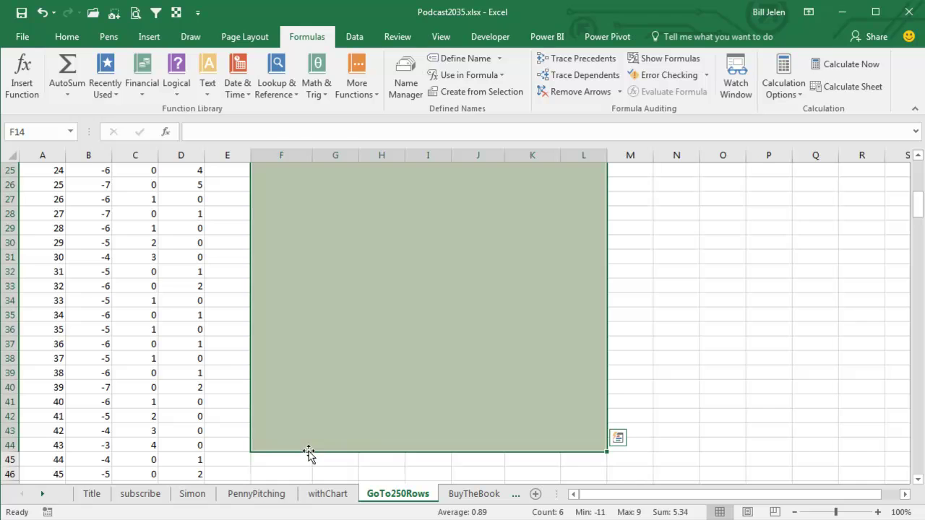
scroll(348, 353, "up", 6)
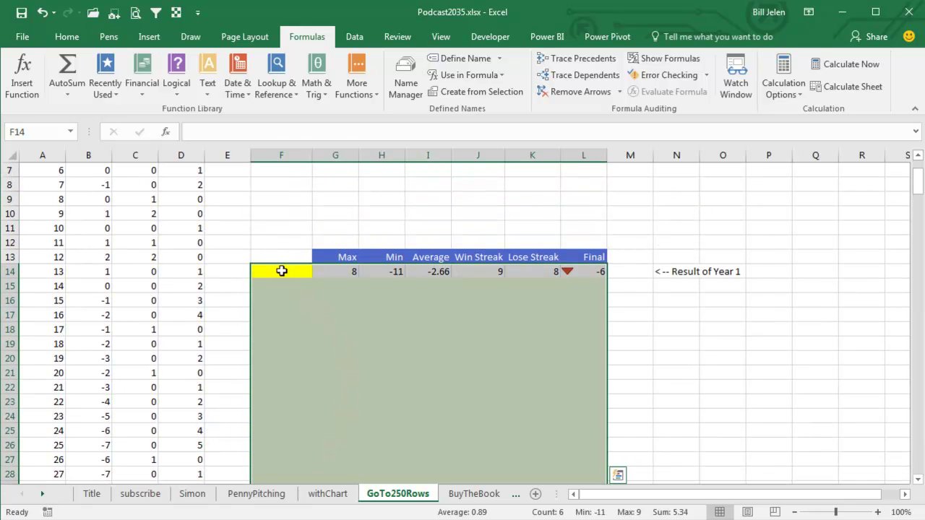
left_click(354, 37)
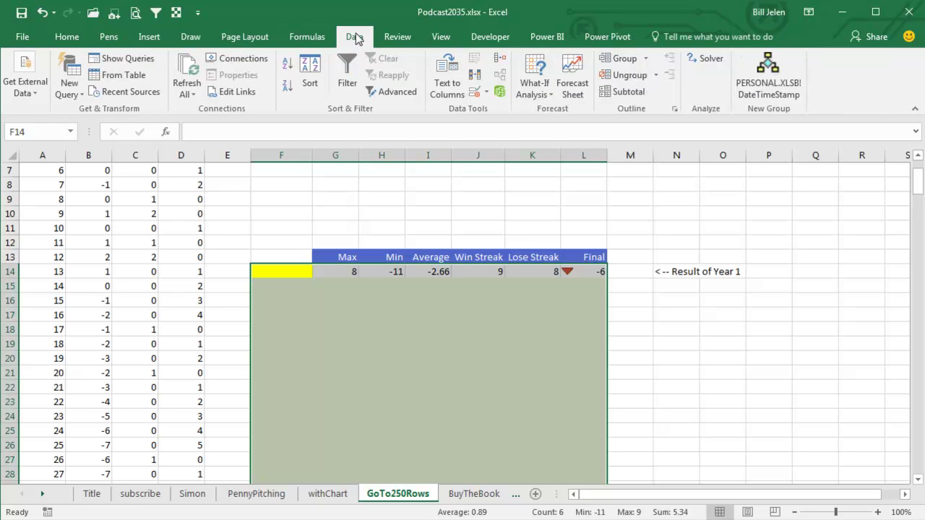
left_click(527, 87)
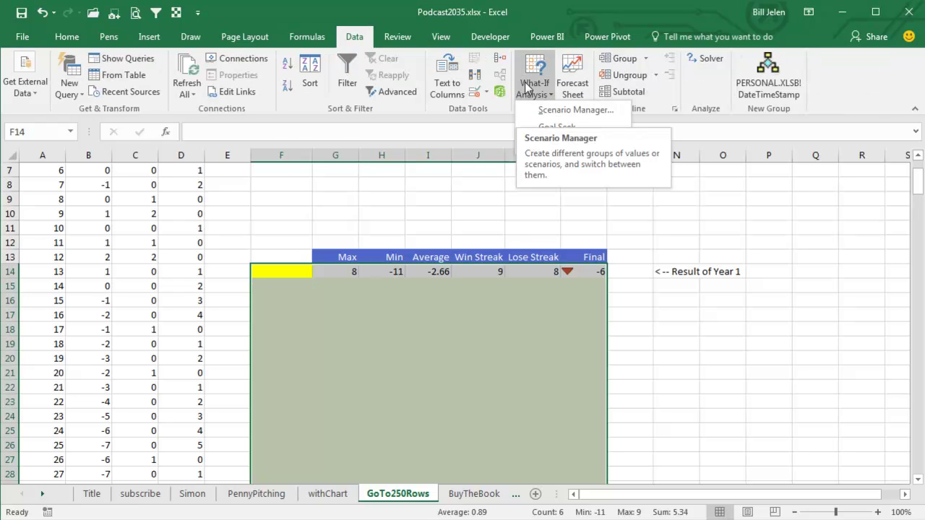
left_click(562, 143)
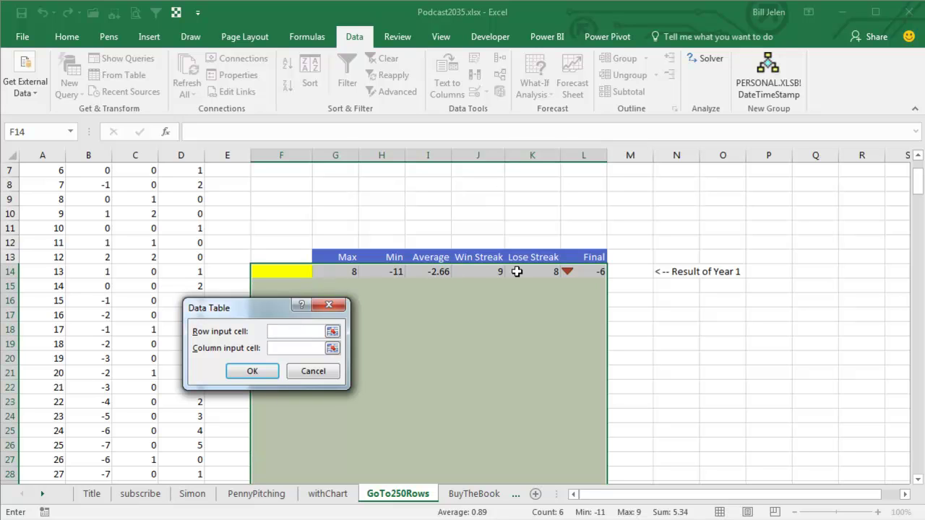
left_click(287, 349)
left_click(285, 184)
left_click(375, 180)
left_click(470, 198)
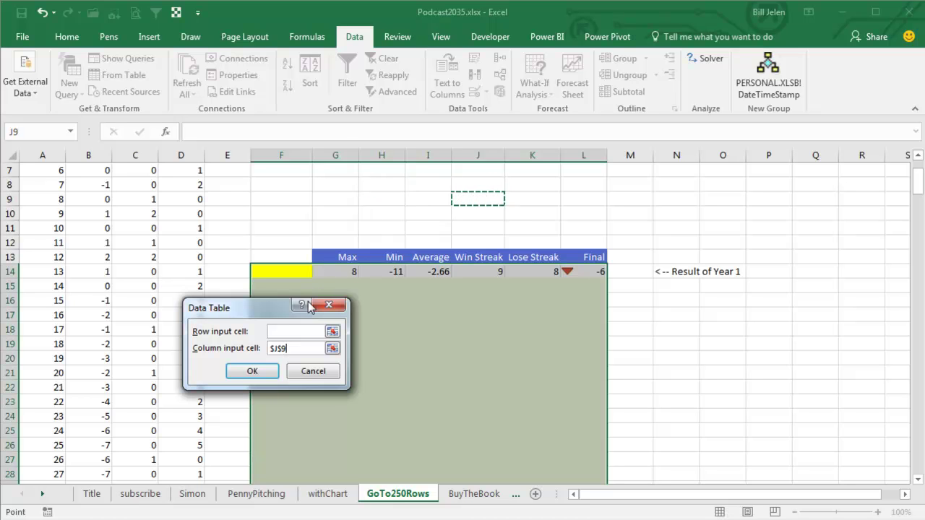
left_click(258, 370)
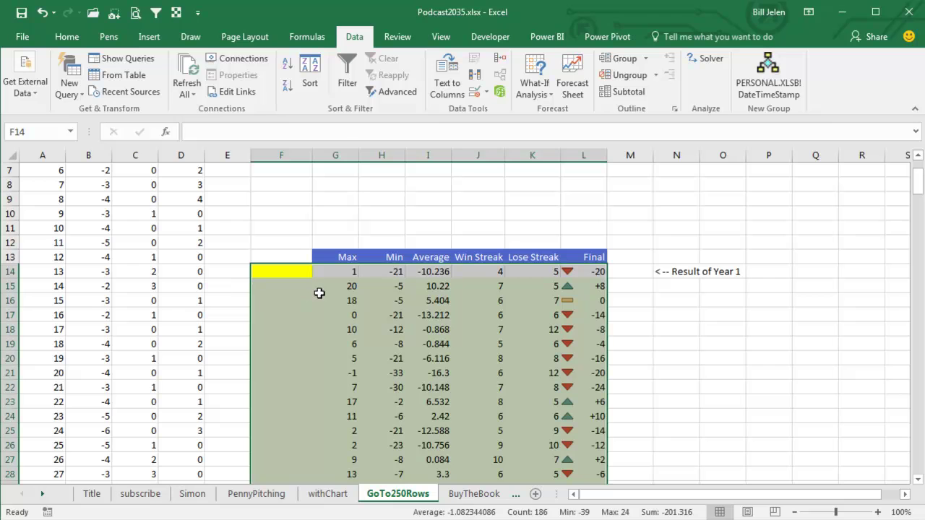
Fill the "< -- Result of Year 1" label from N14 down to N44, numbering the years through 31.
left_click(661, 272)
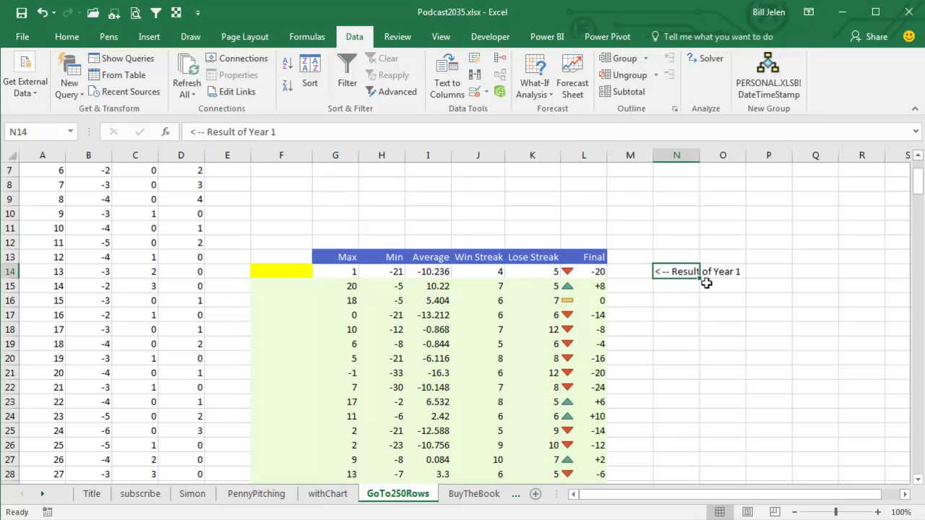
left_click_drag(699, 279, 694, 381)
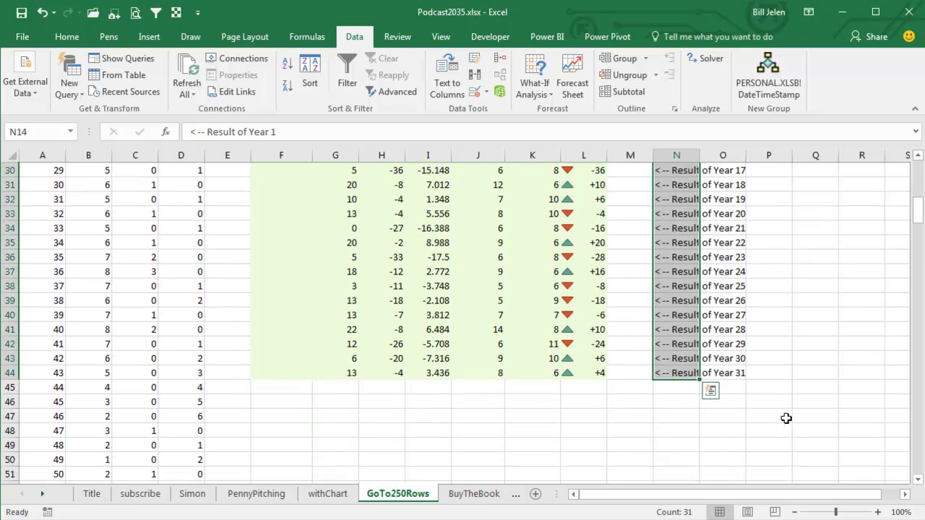
scroll(786, 419, "up", 6)
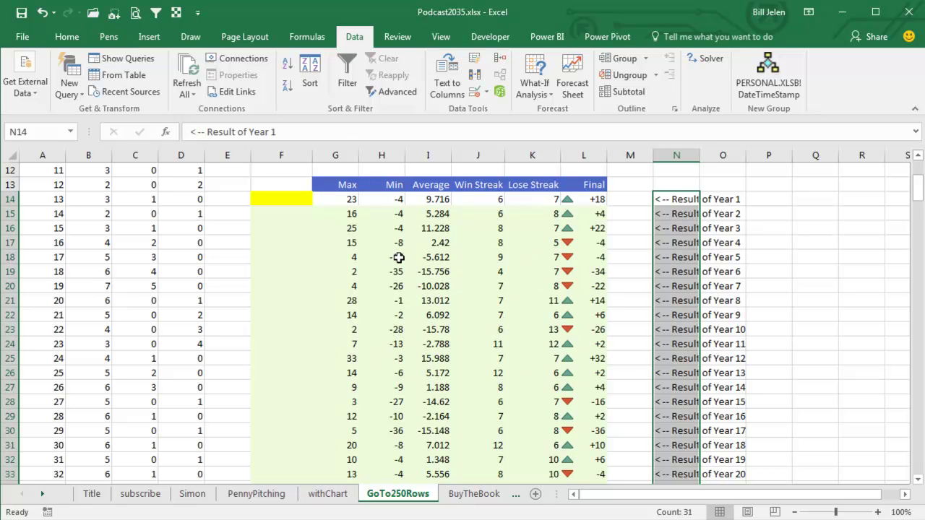
Examine the simulated yearly results and inspect the formulas in the Max column from G16 to G18.
scroll(337, 351, "up", 3)
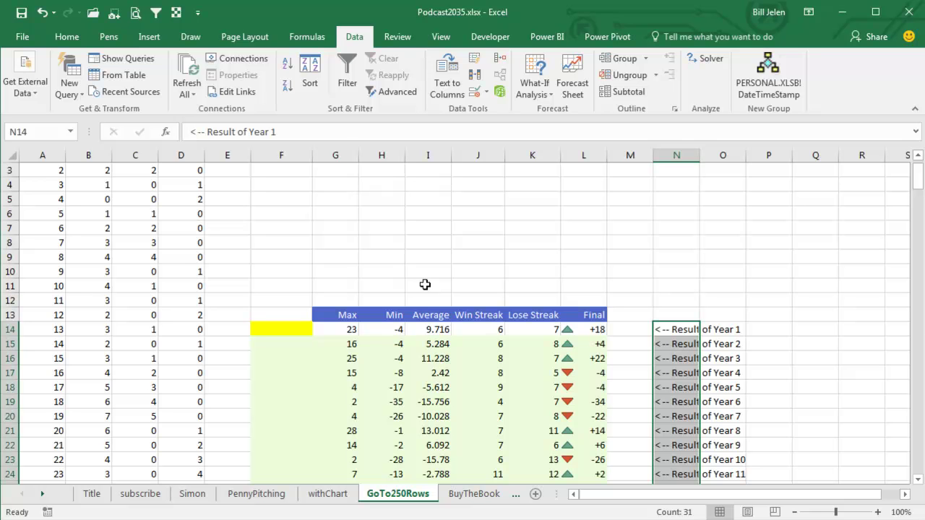
scroll(433, 350, "down", 6)
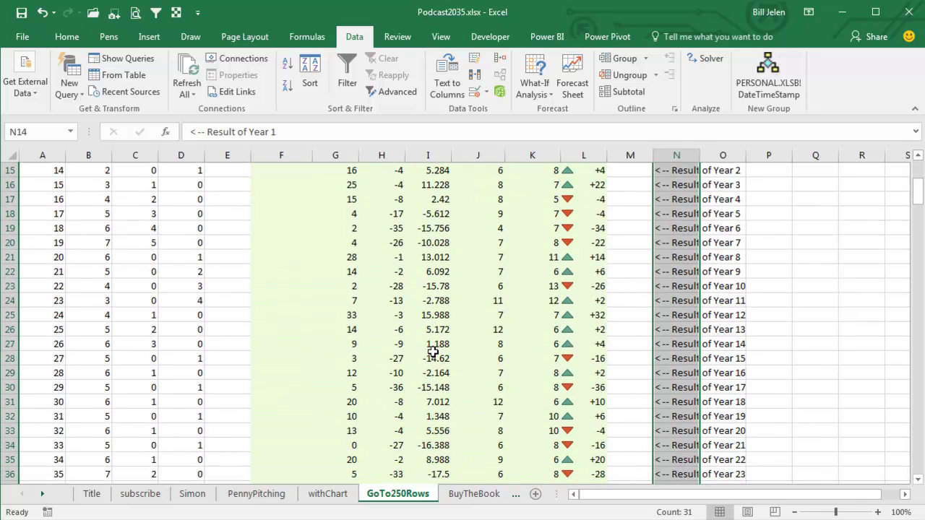
scroll(433, 350, "down", 2)
scroll(433, 350, "up", 7)
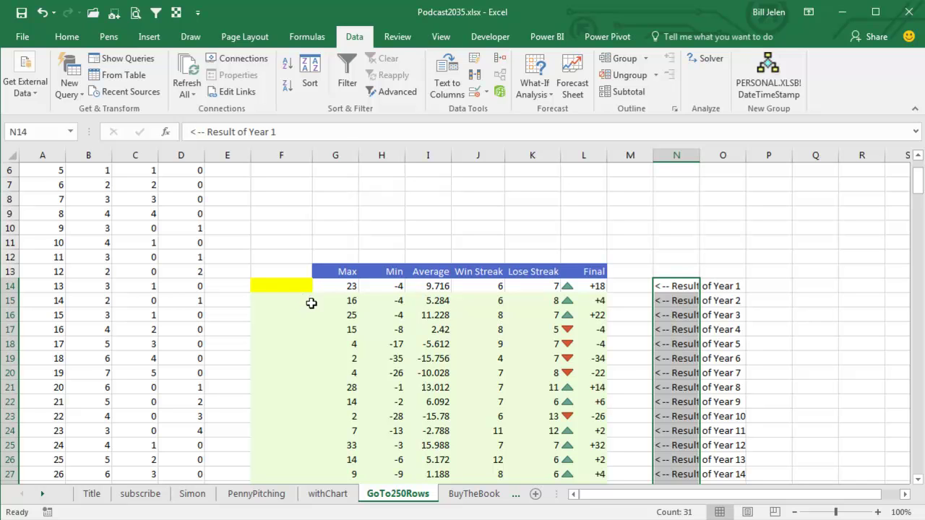
left_click(349, 315)
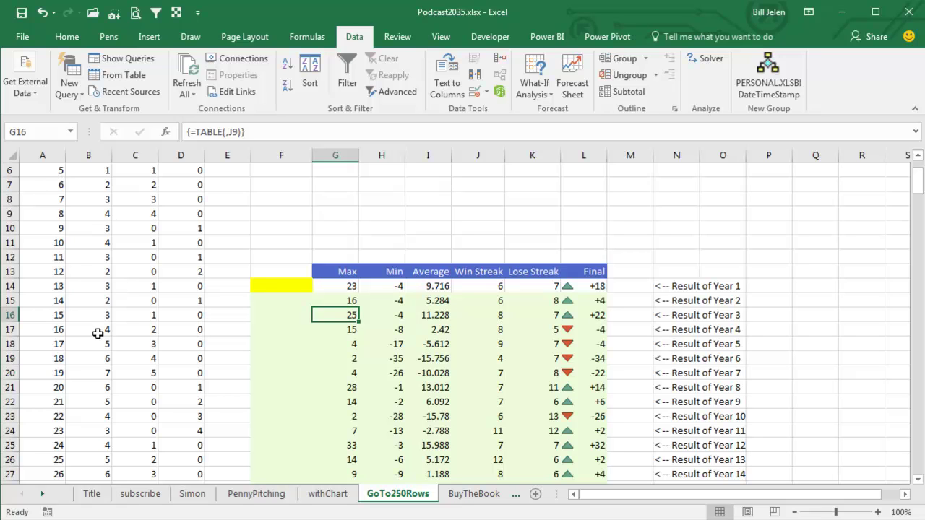
left_click(318, 331)
left_click(335, 345)
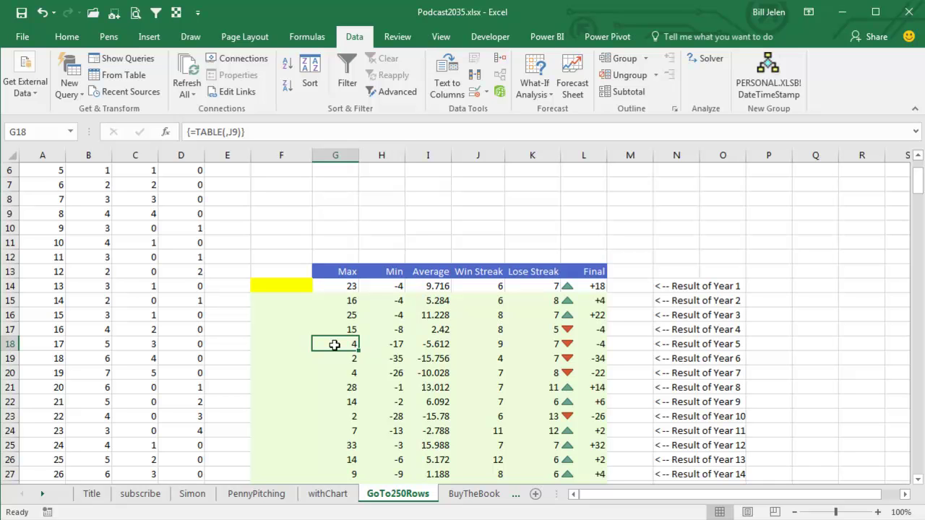
Review the sheet with the penny-pitching rules, the GoTo250Rows results and the BuyTheBook sheet, ending on the Recap sheet.
left_click(202, 495)
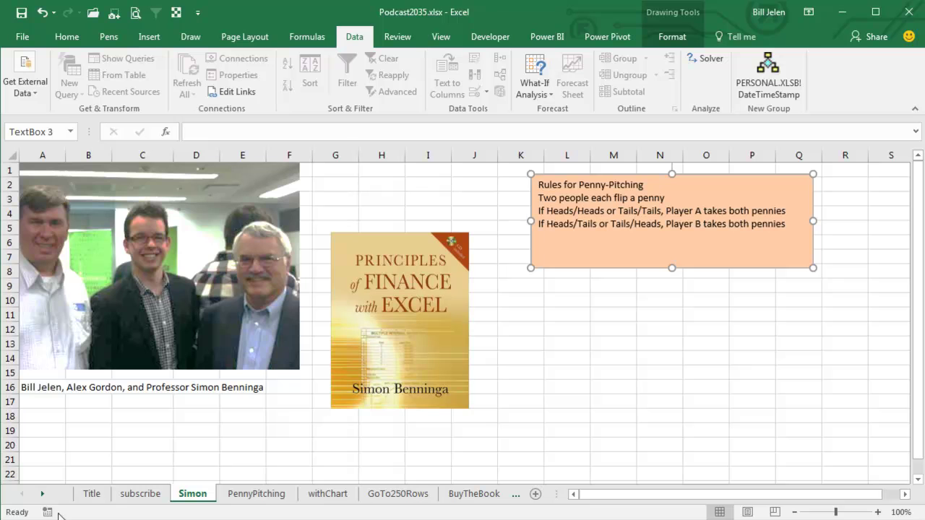
left_click(42, 493)
left_click(42, 494)
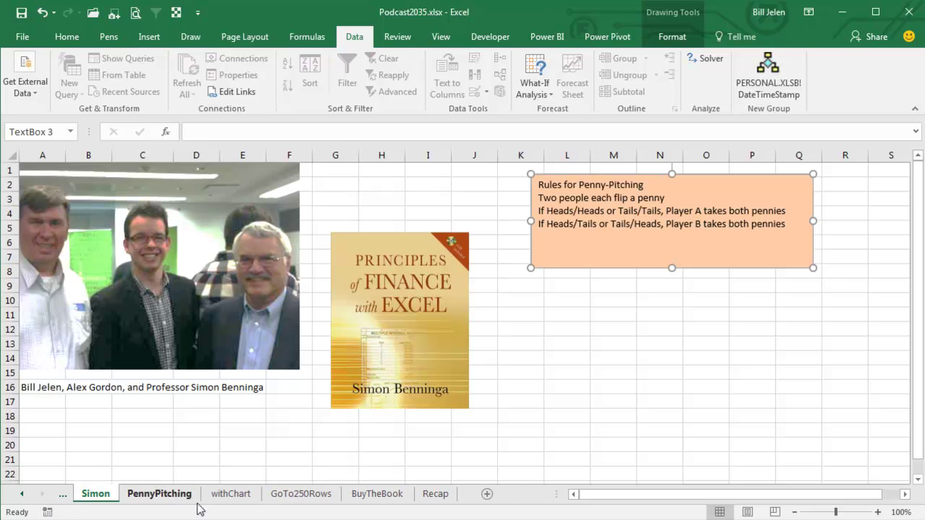
left_click(362, 496)
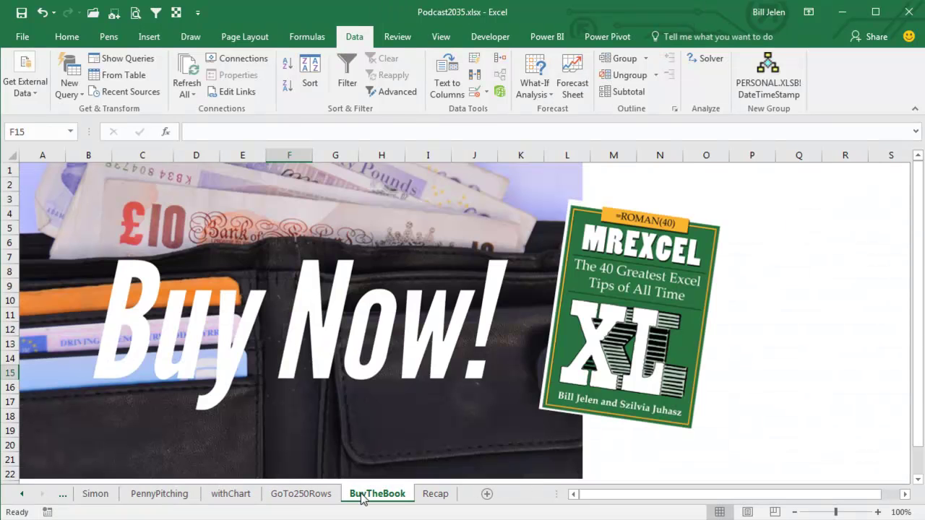
left_click(324, 497)
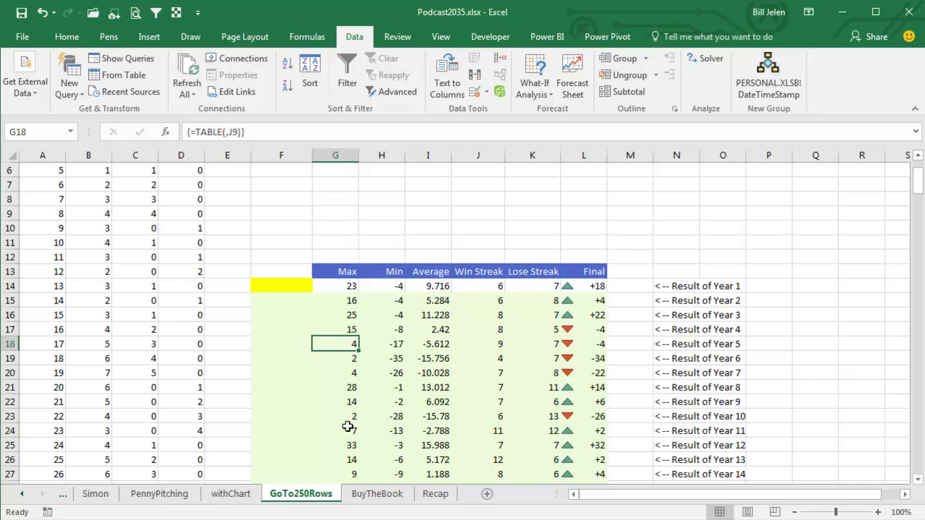
left_click(383, 497)
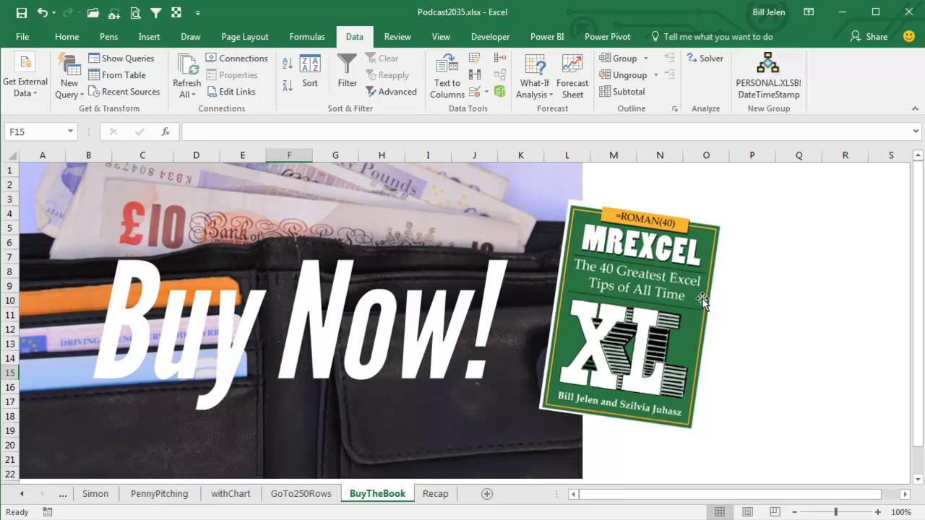
left_click(441, 494)
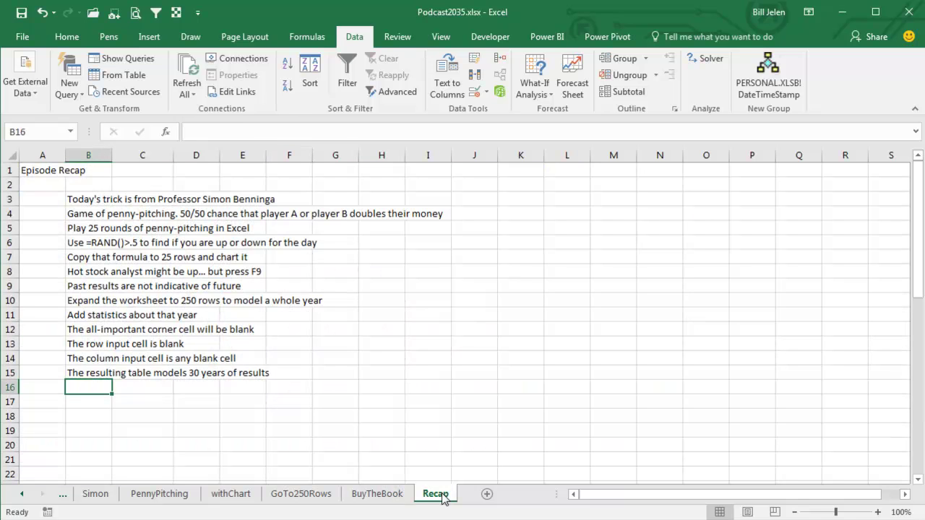